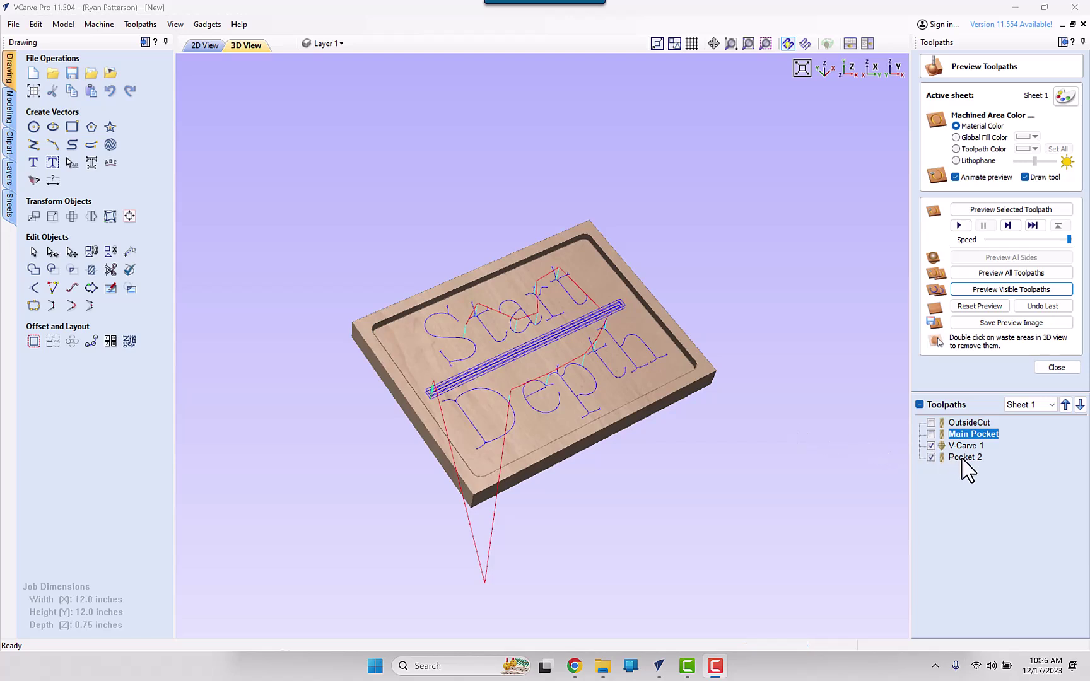
Show the OutsideCut toolpath alone, then the Main Pocket raster toolpath alone
{"action": "left_click", "coordinate": [931, 445]}
{"action": "left_click", "coordinate": [931, 457]}
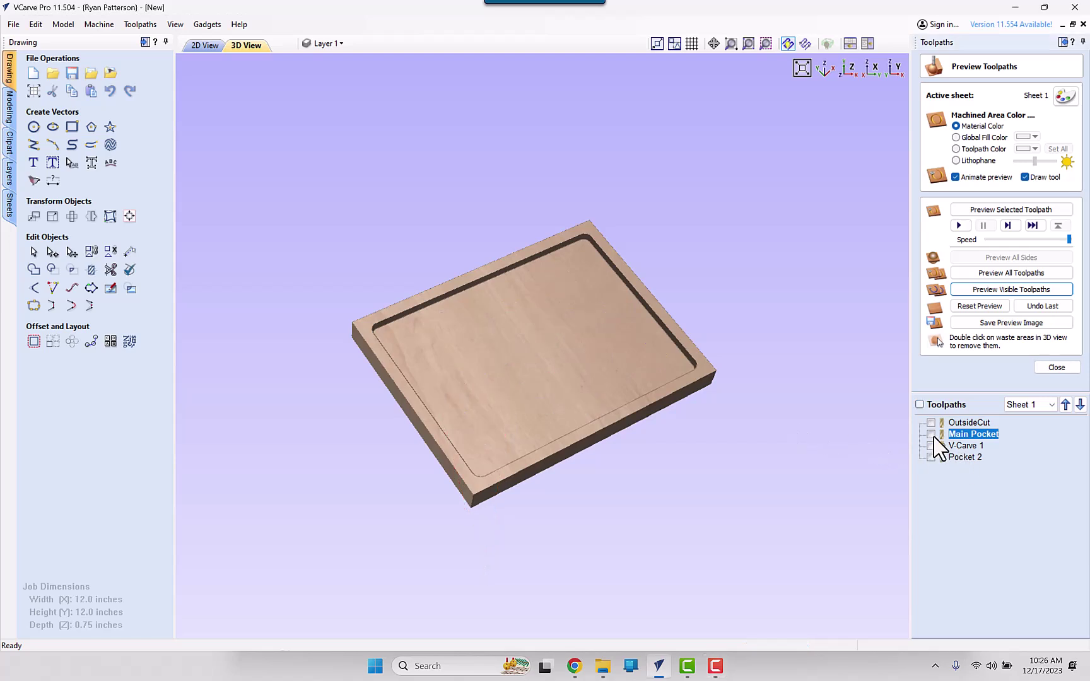
{"action": "left_click", "coordinate": [931, 423]}
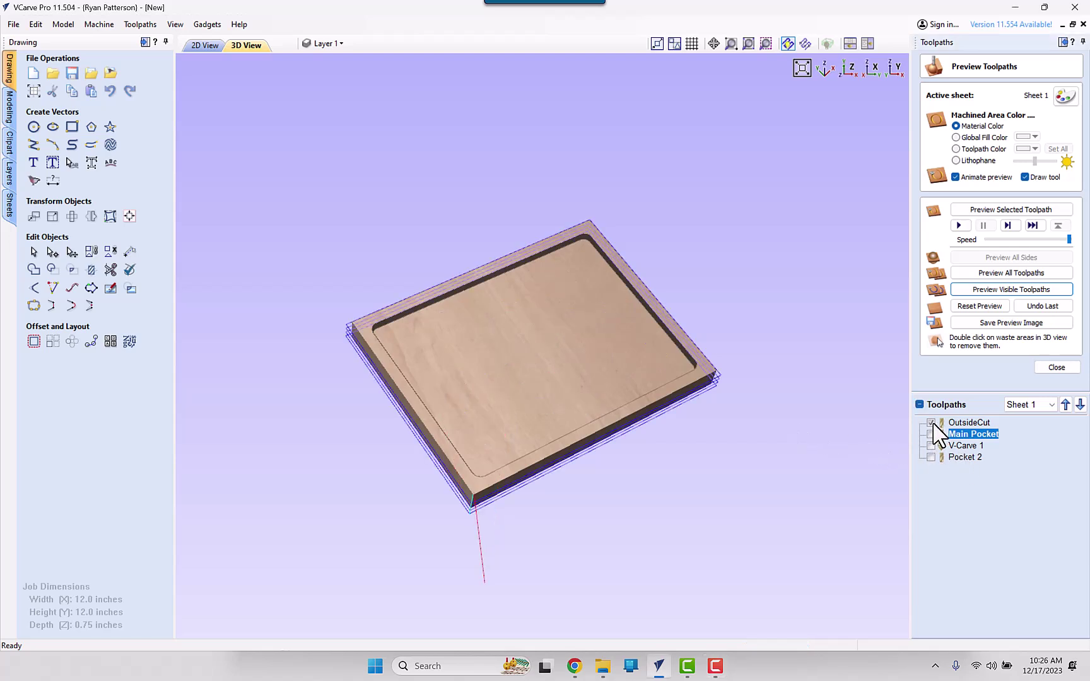
{"action": "left_click", "coordinate": [931, 422]}
{"action": "left_click", "coordinate": [931, 434]}
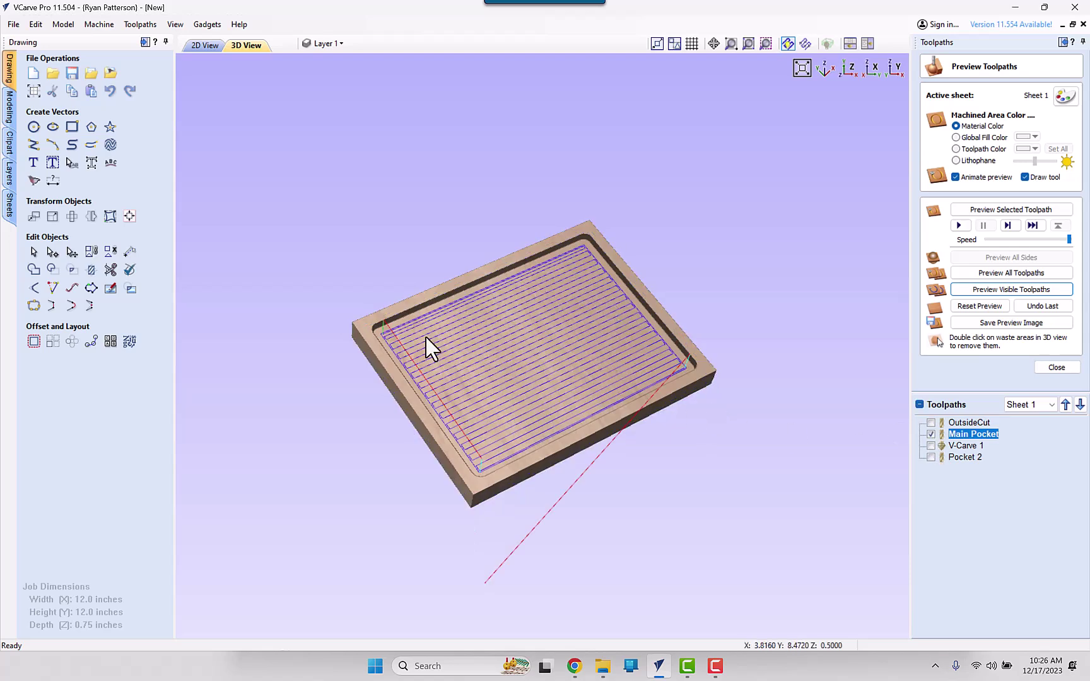
{"action": "left_click", "coordinate": [932, 434]}
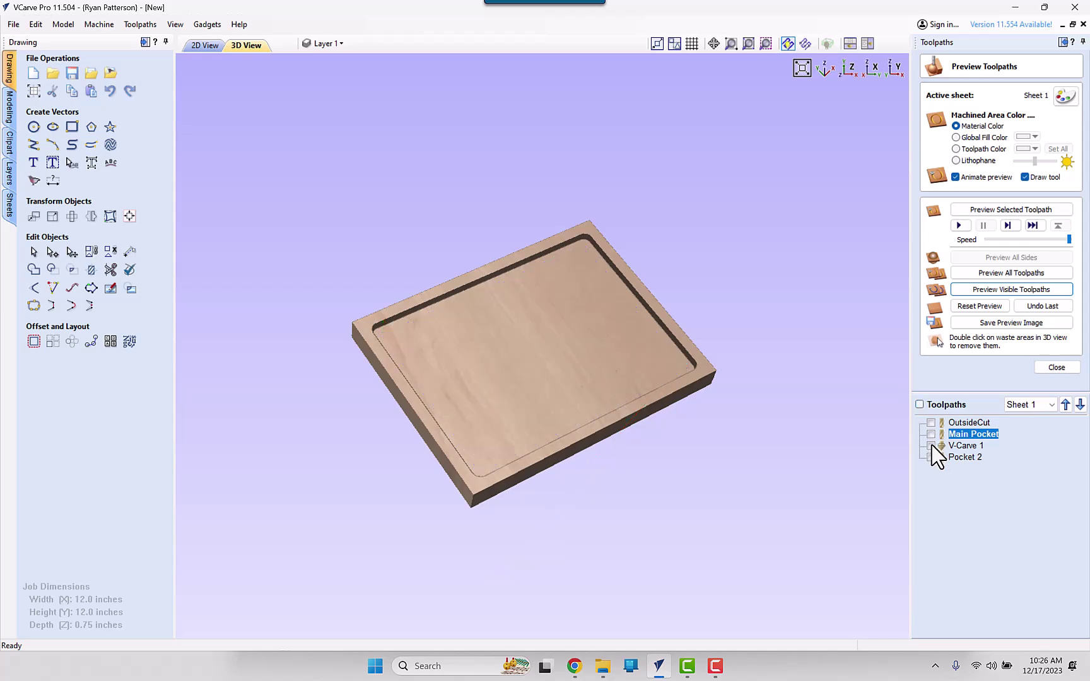
Inspect V-Carve 1 alone, then leave only Pocket 2 shown and check it in 2D and 3D
{"action": "left_click", "coordinate": [932, 445]}
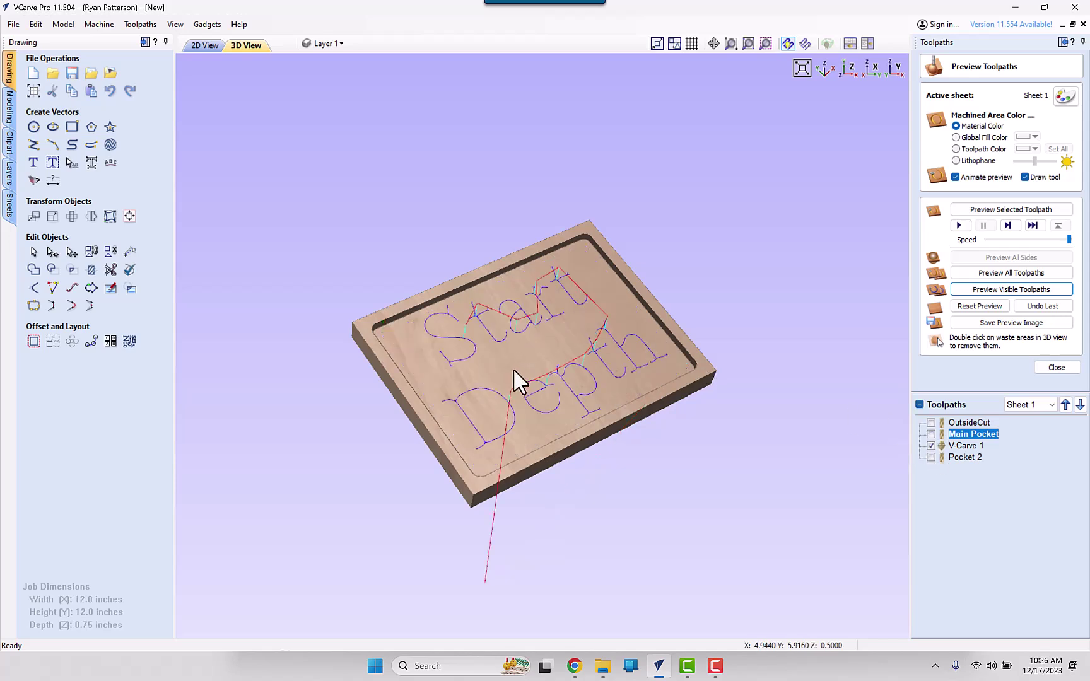
{"action": "left_click", "coordinate": [932, 445]}
{"action": "left_click", "coordinate": [932, 457]}
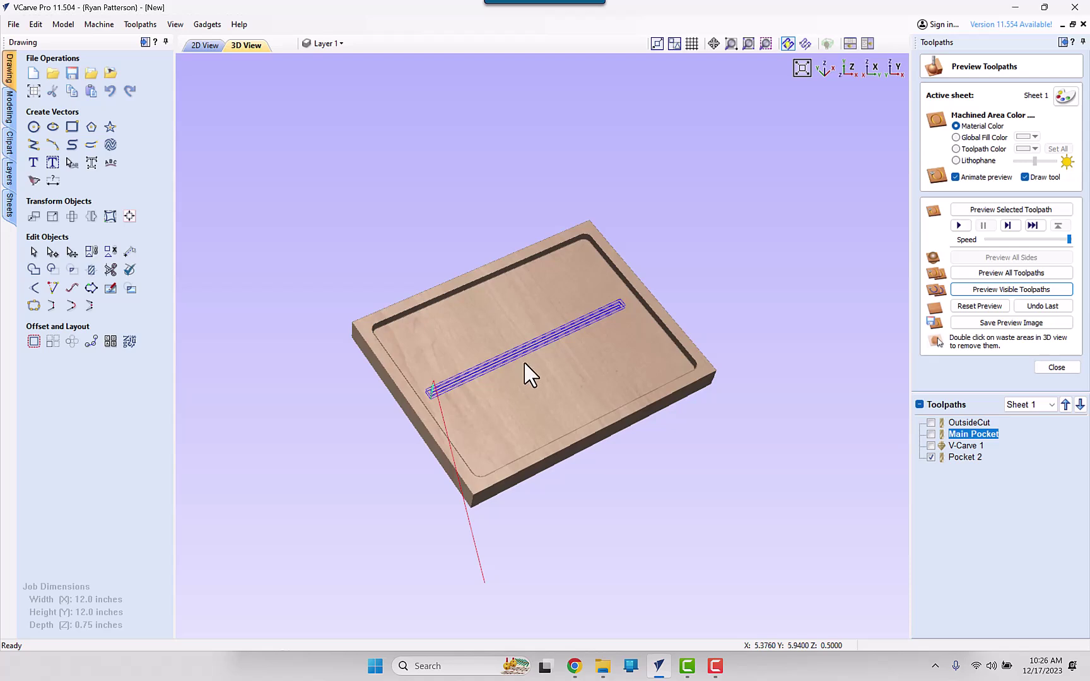
{"action": "left_click", "coordinate": [212, 48]}
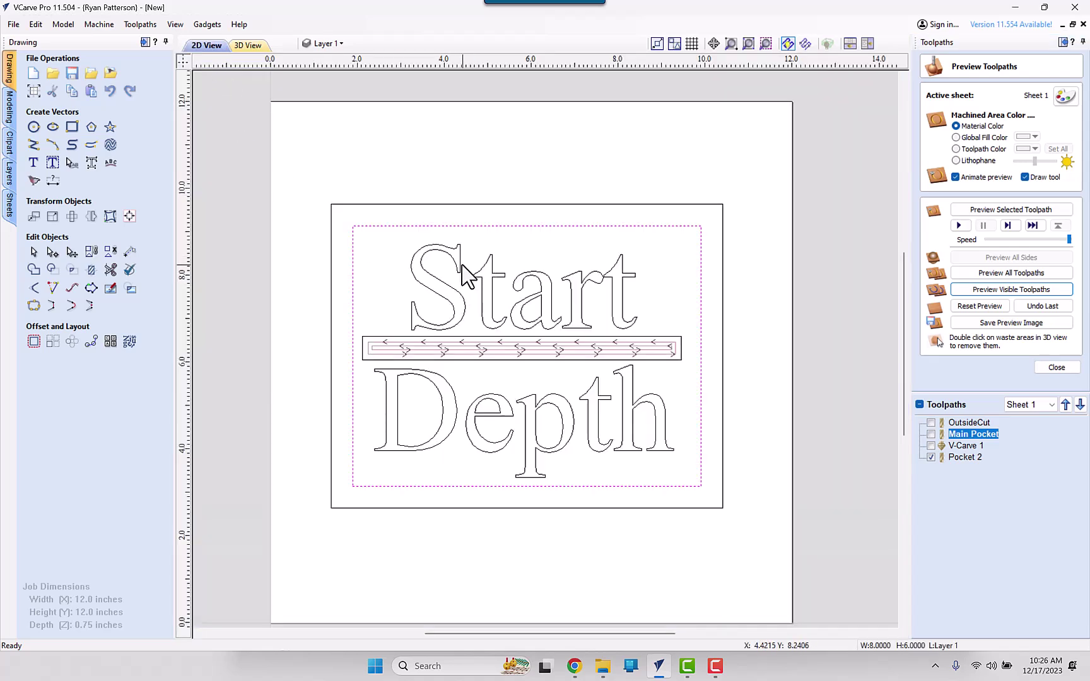
{"action": "left_click", "coordinate": [249, 46]}
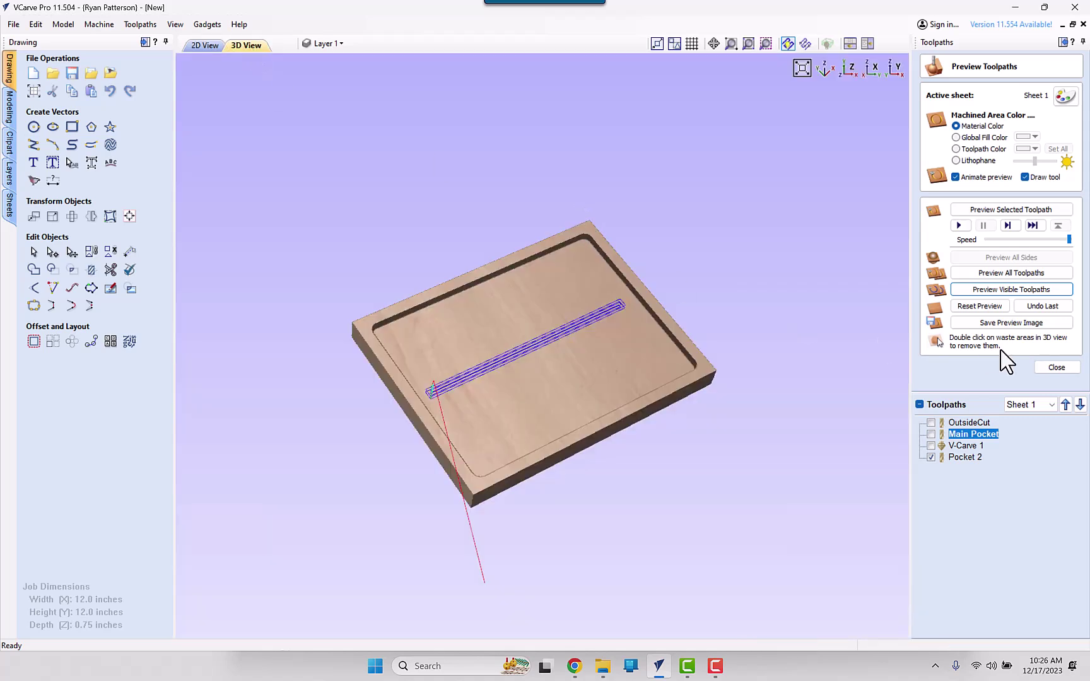
Reset the preview and simulate the V-Carve 1 'Start Depth' text on the blank board
{"action": "left_click", "coordinate": [980, 306]}
{"action": "left_click", "coordinate": [931, 445]}
{"action": "left_click", "coordinate": [931, 457]}
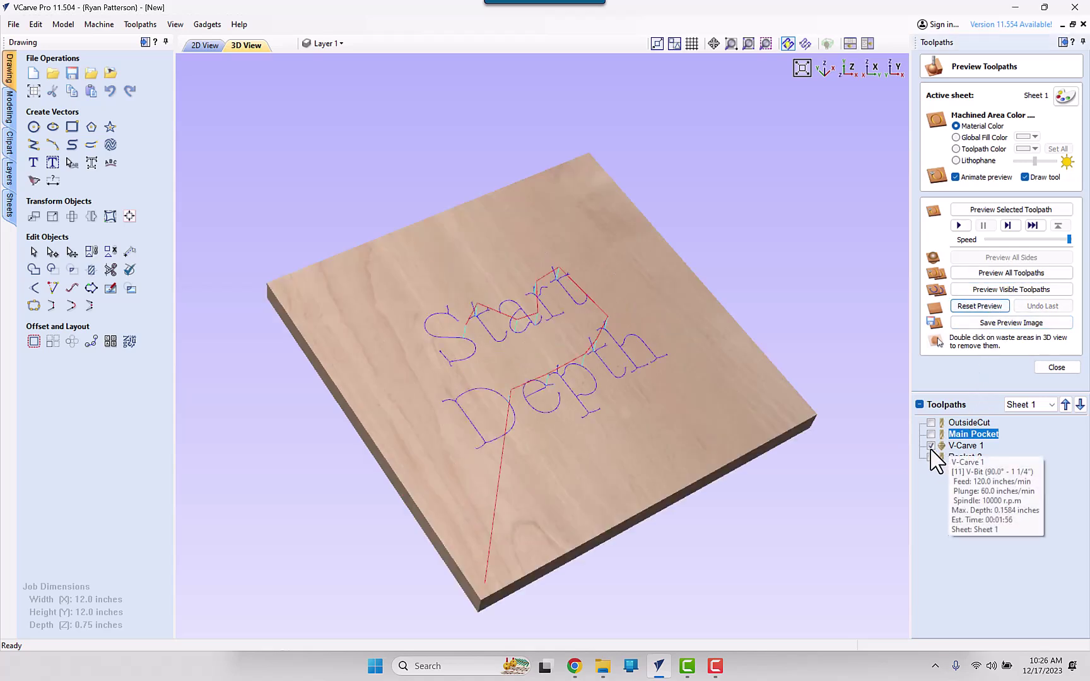
{"action": "left_click", "coordinate": [969, 446]}
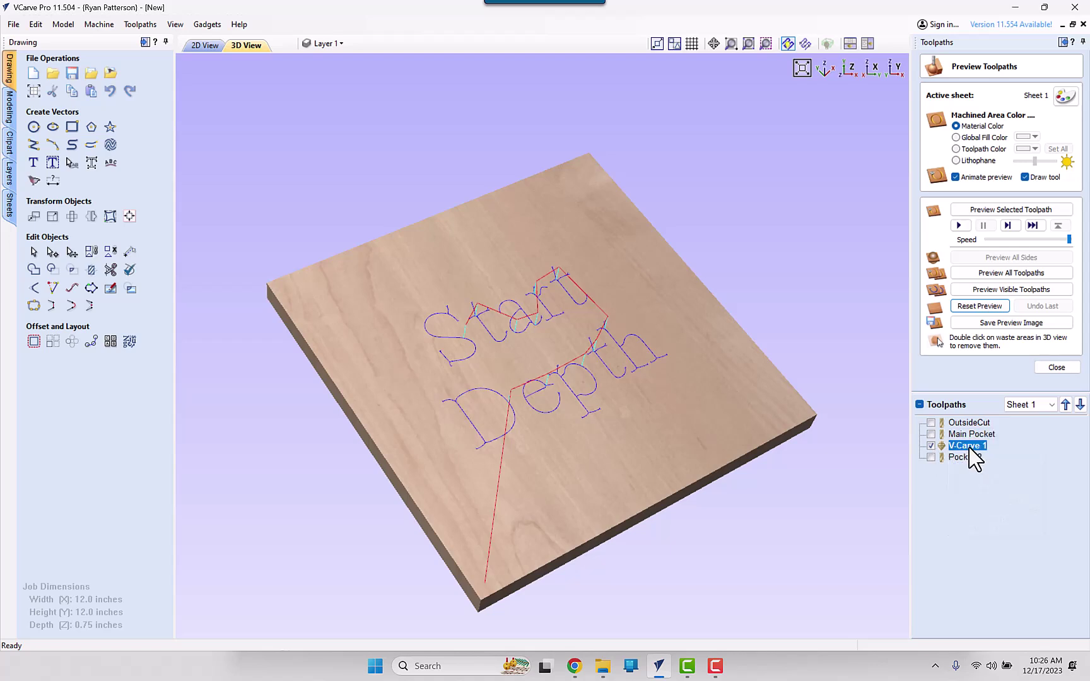
{"action": "left_click", "coordinate": [984, 211]}
{"action": "left_click_drag", "start_coordinate": [639, 364], "coordinate": [586, 441]}
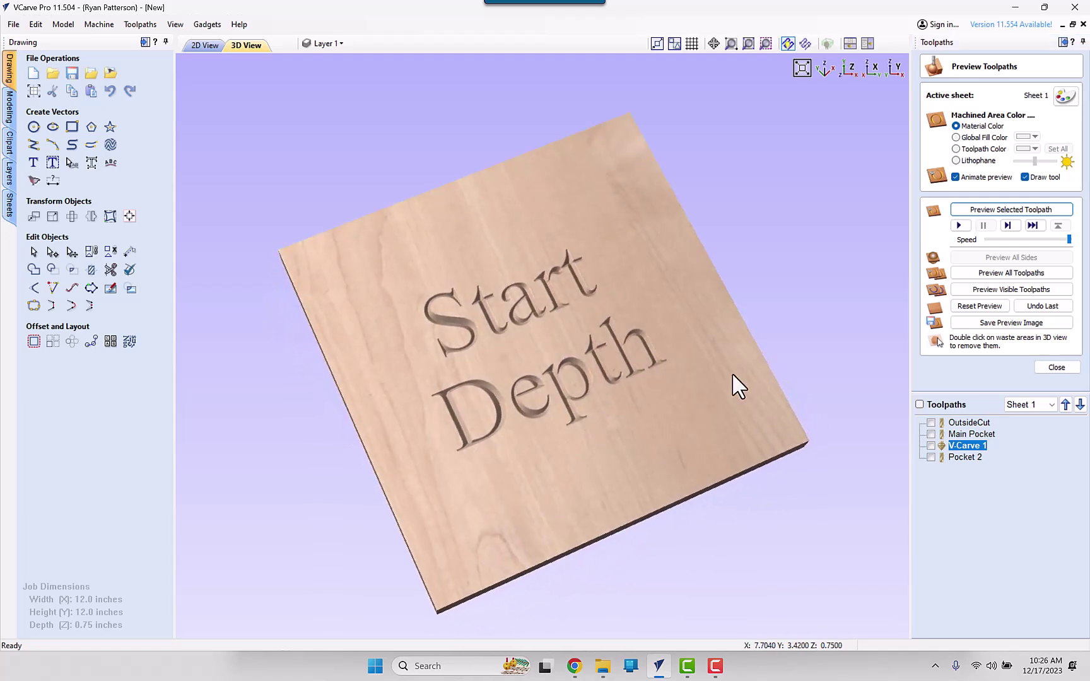
Simulate the Pocket 2 slot and the OutsideCut profile, then remove the waste frame
{"action": "left_click", "coordinate": [955, 458]}
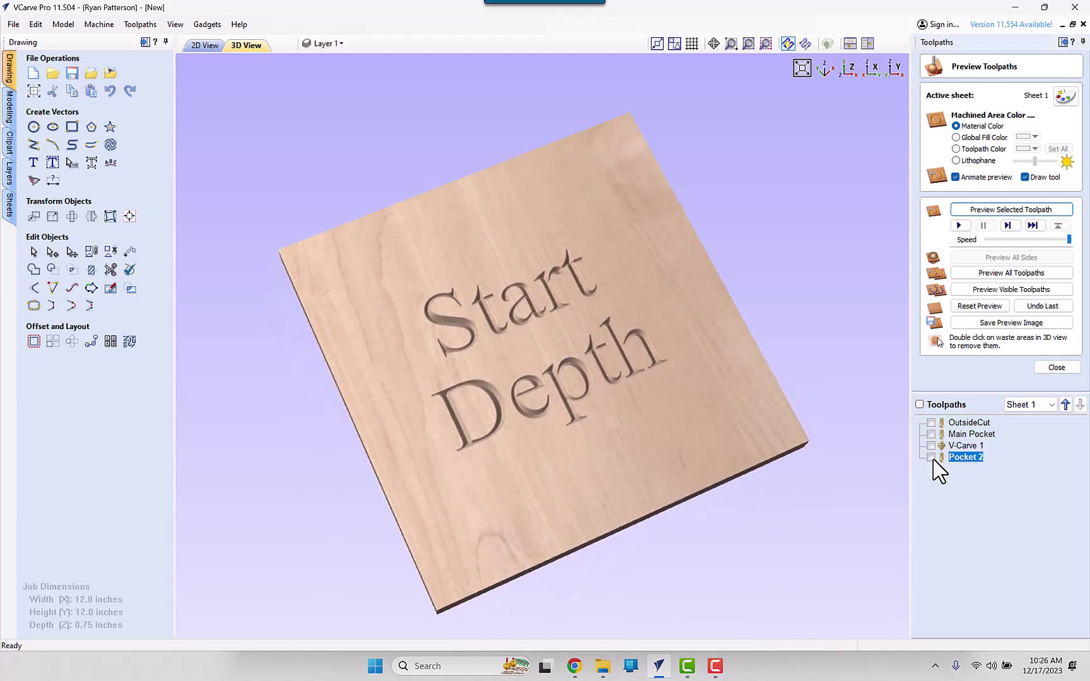
{"action": "left_click", "coordinate": [931, 457]}
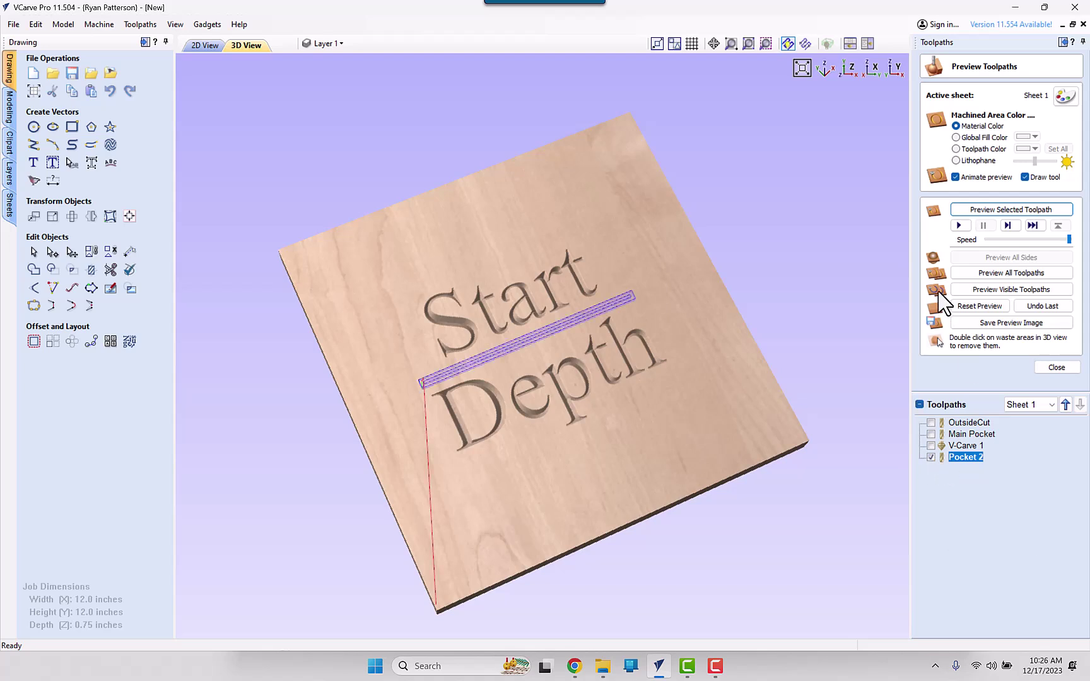
{"action": "left_click", "coordinate": [977, 215]}
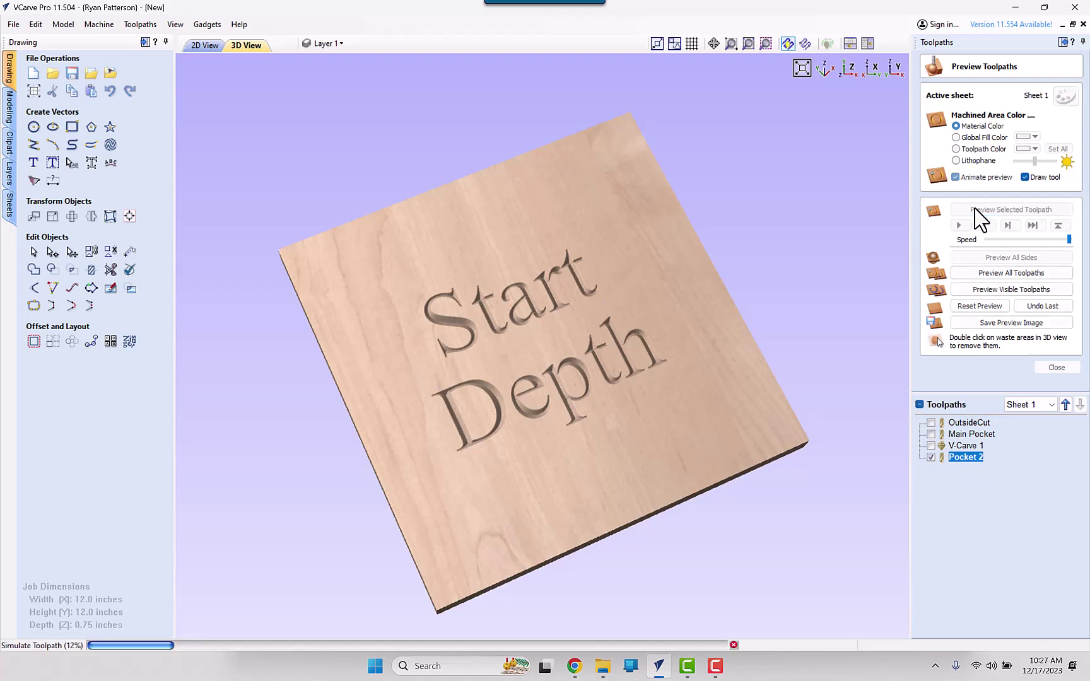
{"action": "left_click", "coordinate": [956, 423]}
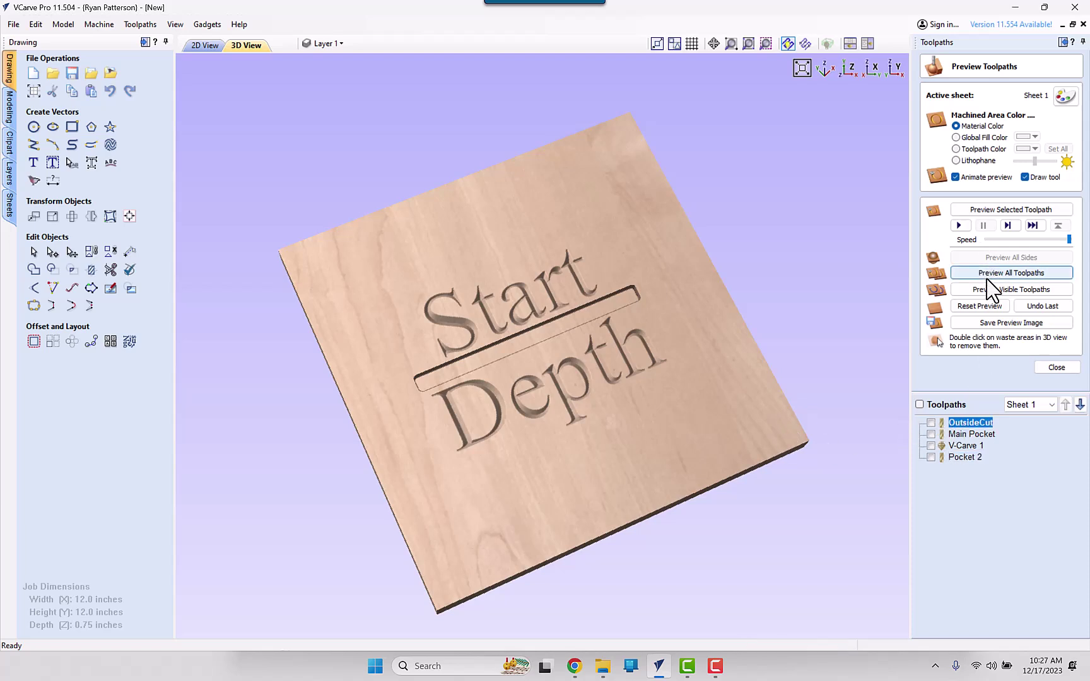
{"action": "left_click", "coordinate": [982, 215]}
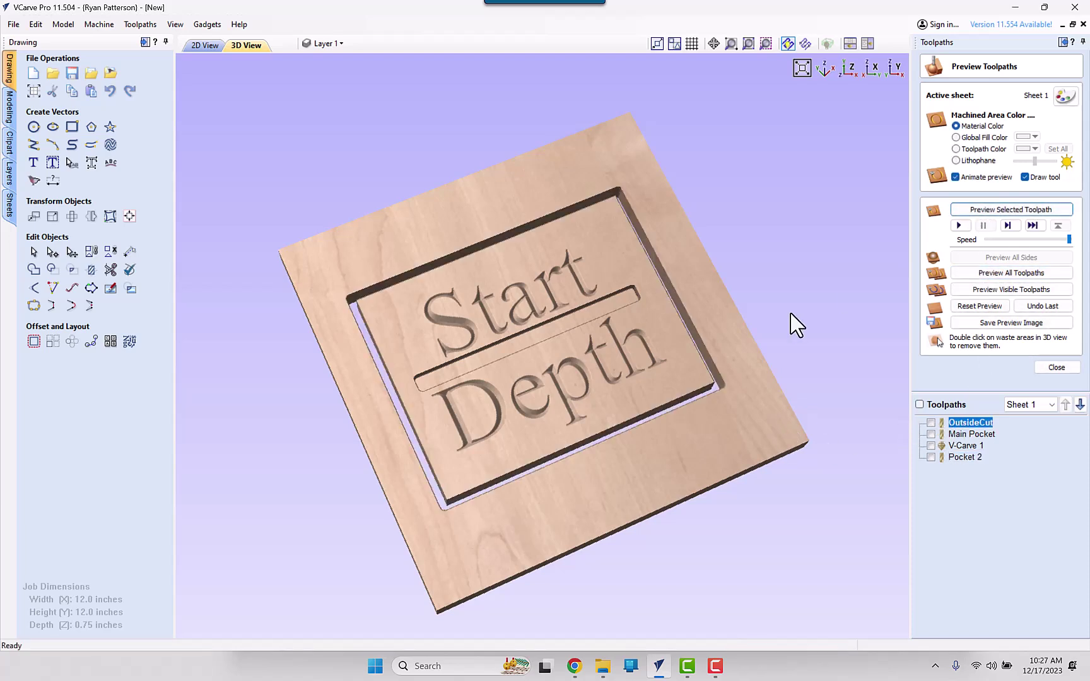
{"action": "double_click", "coordinate": [718, 451]}
{"action": "left_click_drag", "start_coordinate": [679, 494], "coordinate": [648, 405]}
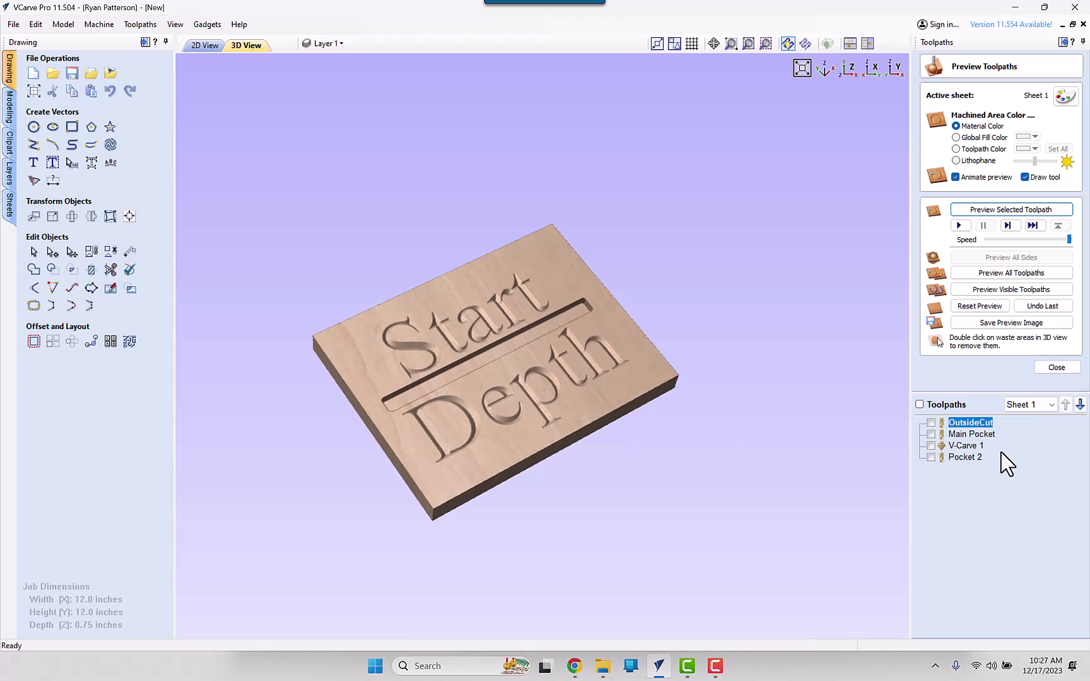
Simulate the Main Pocket at about half speed, clearing the text and slot
{"action": "left_click", "coordinate": [959, 435]}
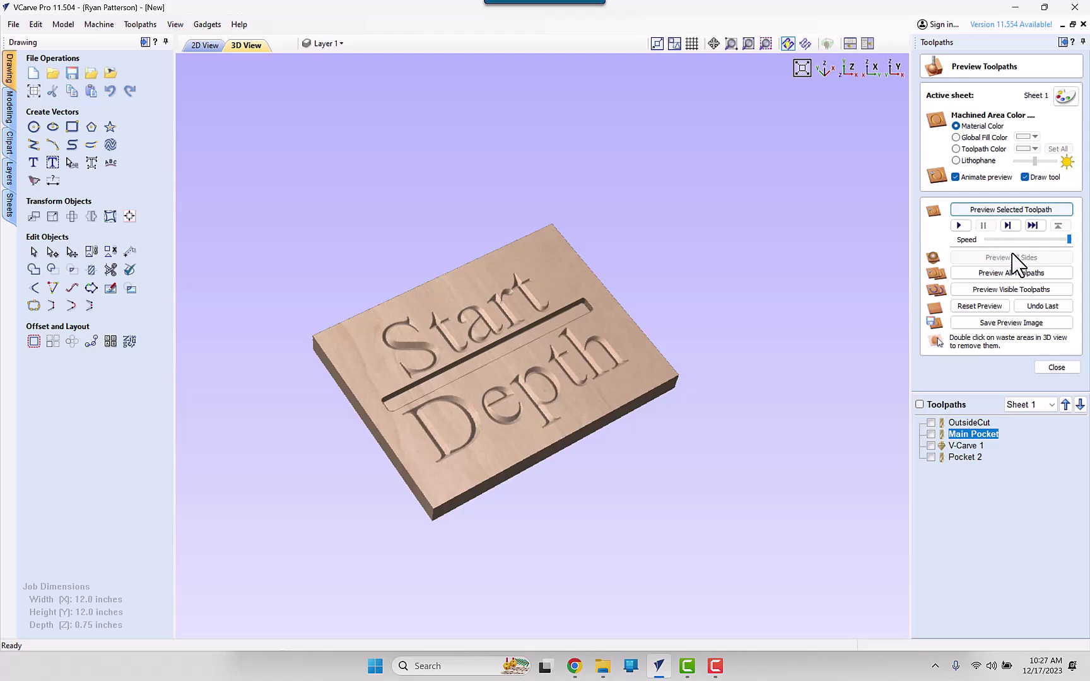
{"action": "left_click_drag", "start_coordinate": [1066, 241], "coordinate": [1033, 241]}
{"action": "left_click", "coordinate": [994, 213]}
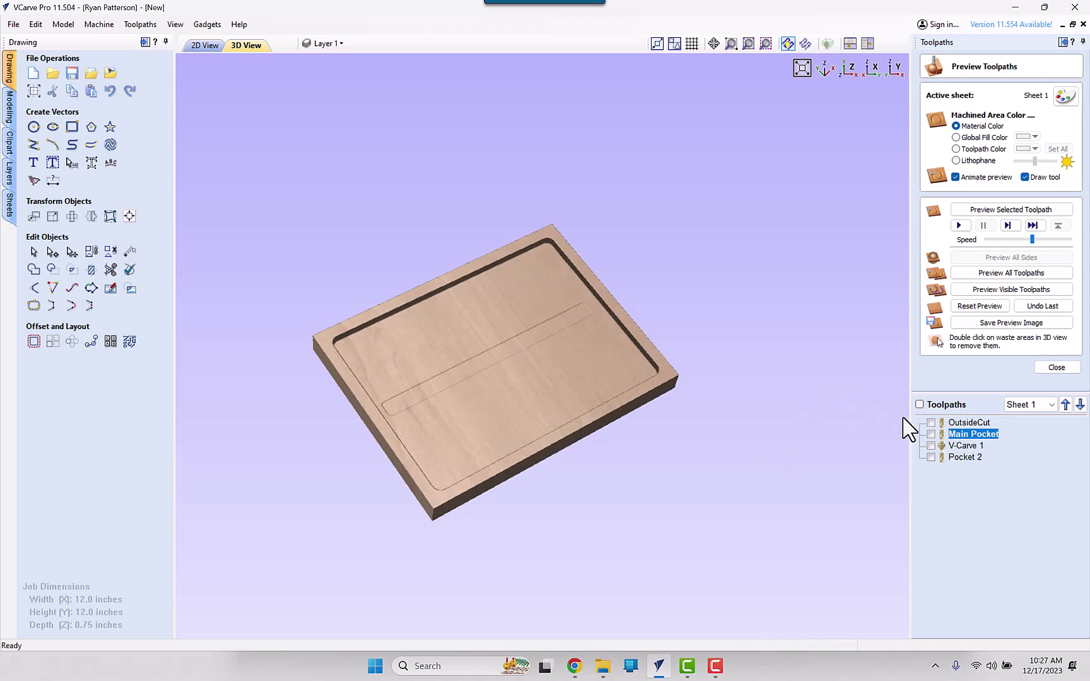
Check the depth settings of Main Pocket and Pocket 2, closing both unchanged
{"action": "mouse_move", "coordinate": [966, 450]}
{"action": "double_click", "coordinate": [972, 436]}
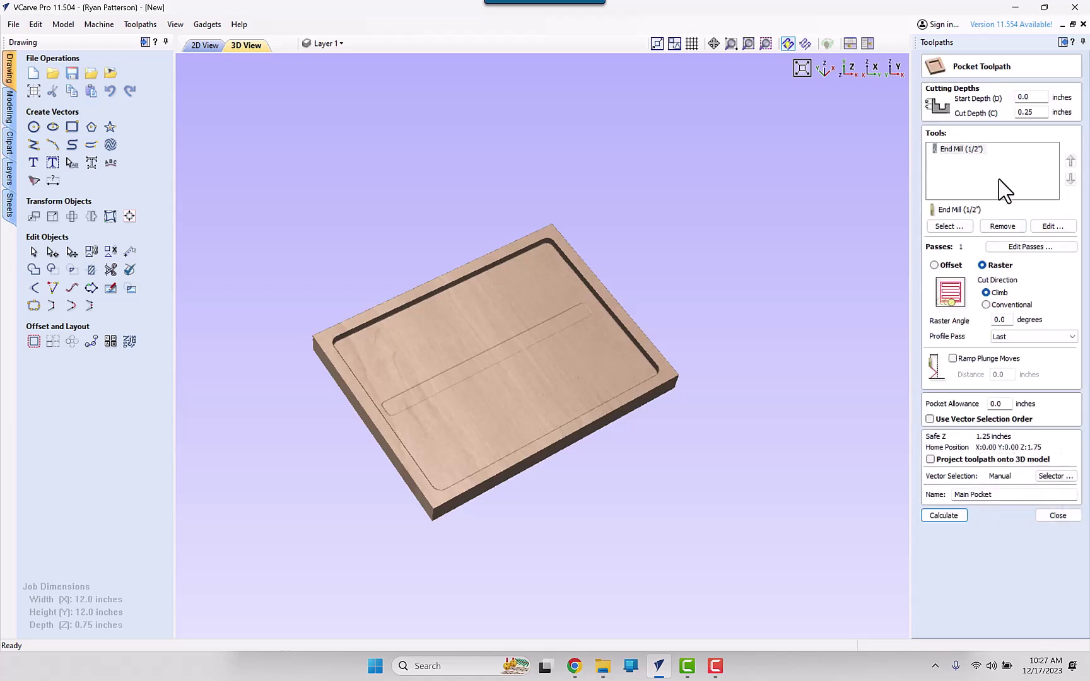
{"action": "double_click", "coordinate": [1041, 113]}
{"action": "left_click", "coordinate": [1066, 516]}
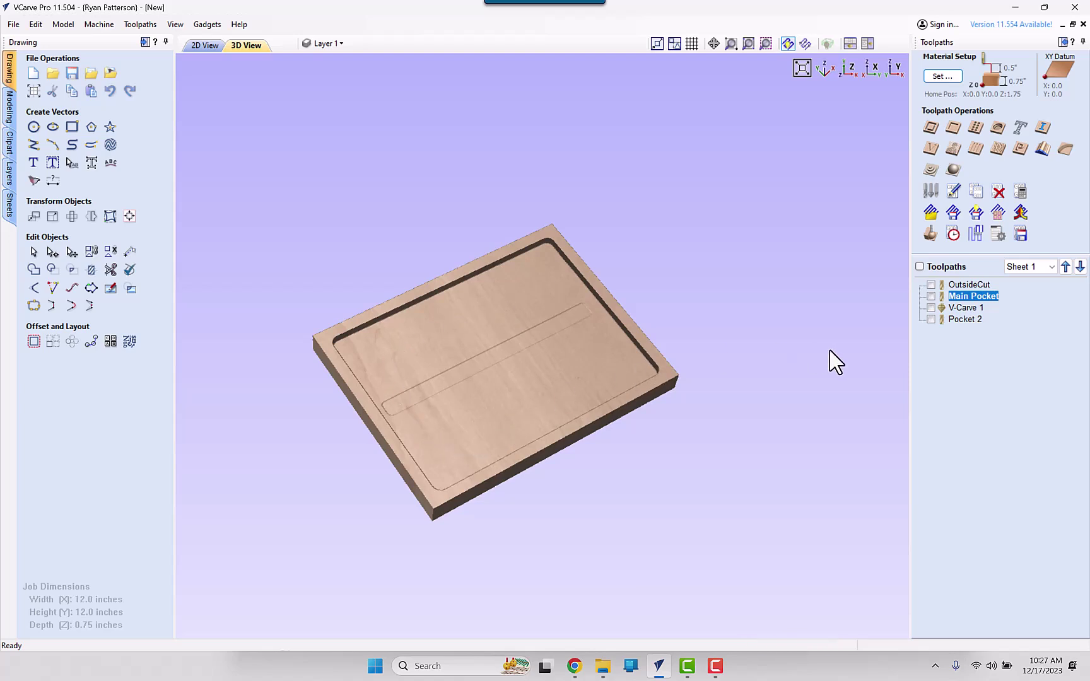
{"action": "left_click", "coordinate": [971, 320]}
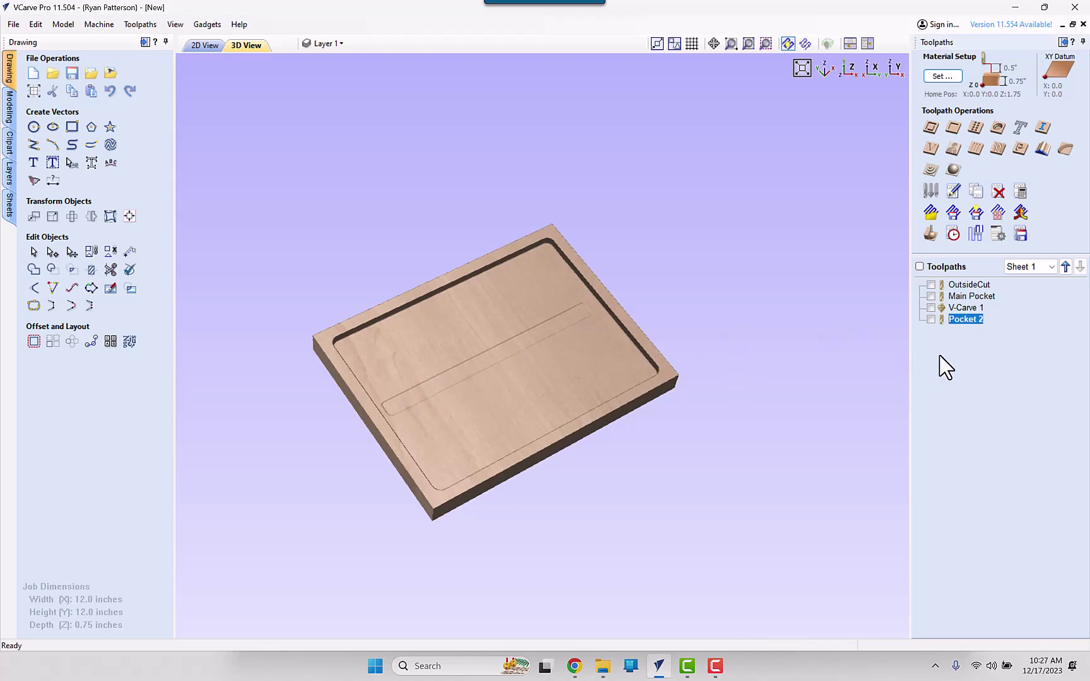
{"action": "double_click", "coordinate": [972, 320]}
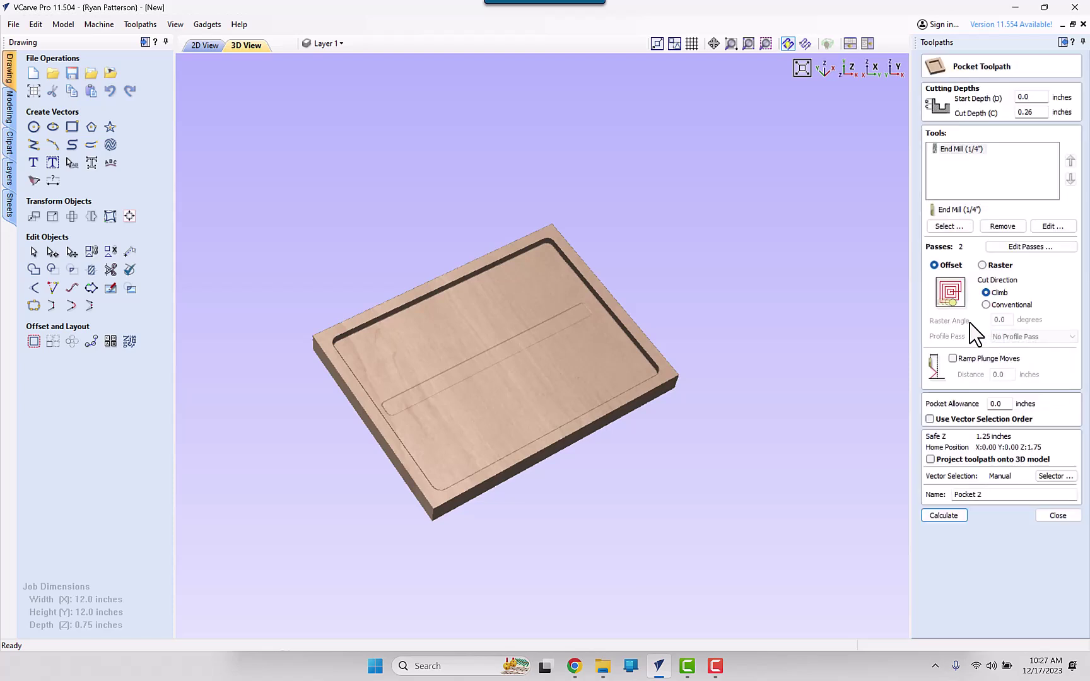
{"action": "left_click", "coordinate": [1033, 114]}
{"action": "left_click", "coordinate": [1065, 516]}
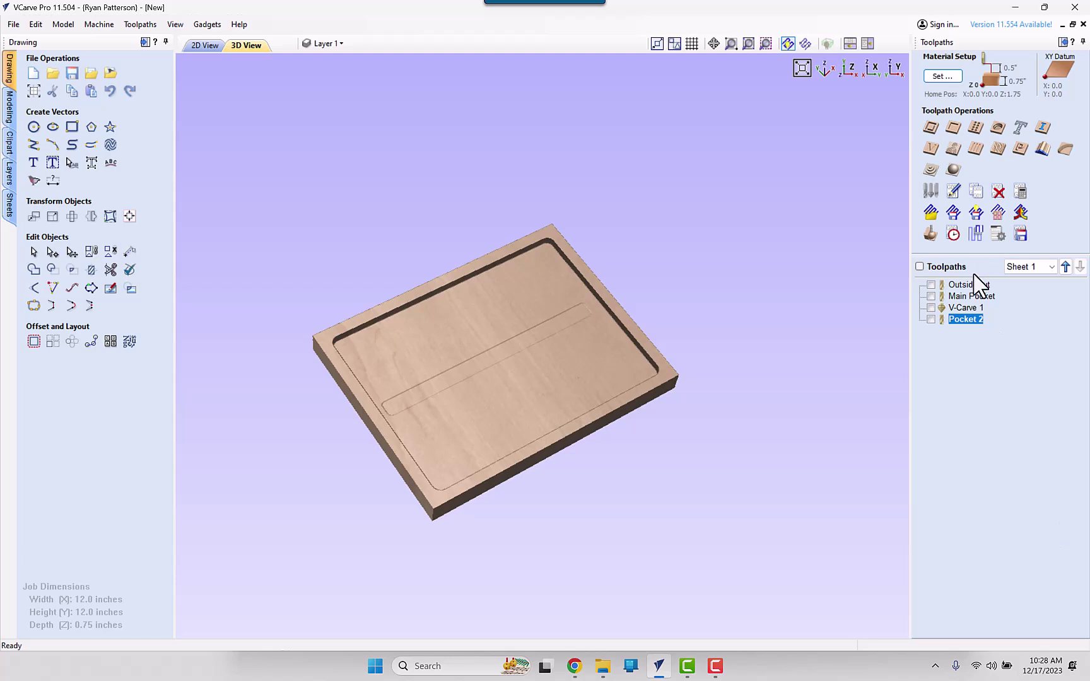
Recalculate V-Carve 1 with a 0.25-inch Start Depth
{"action": "left_click", "coordinate": [968, 308]}
{"action": "double_click", "coordinate": [979, 115]}
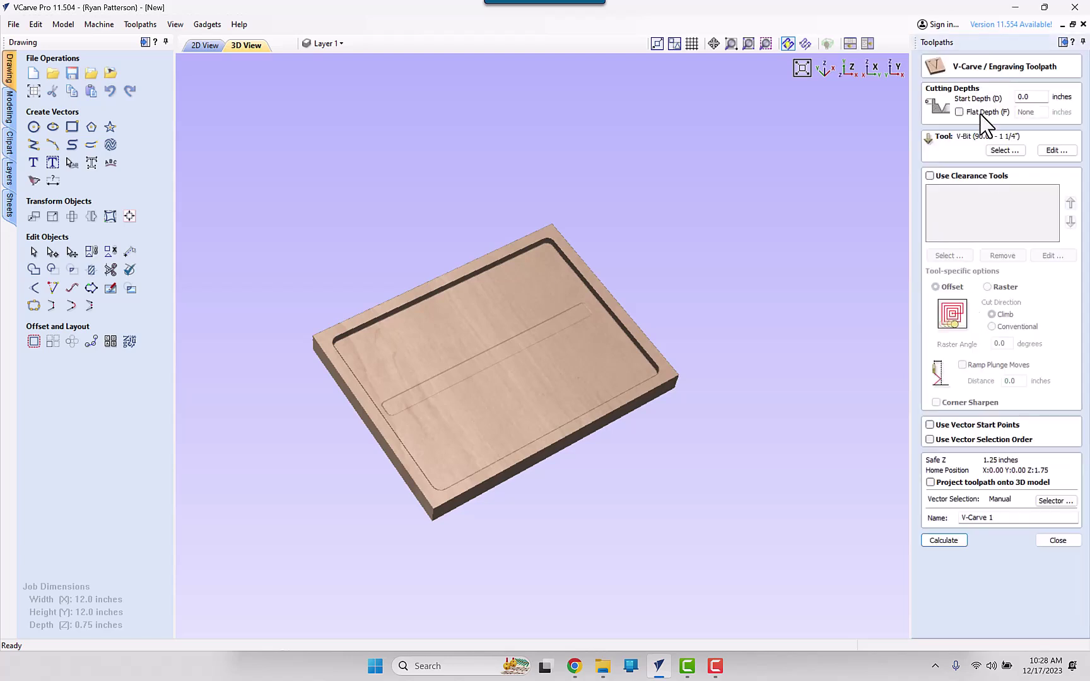
{"action": "double_click", "coordinate": [1035, 99]}
{"action": "left_click", "coordinate": [950, 540]}
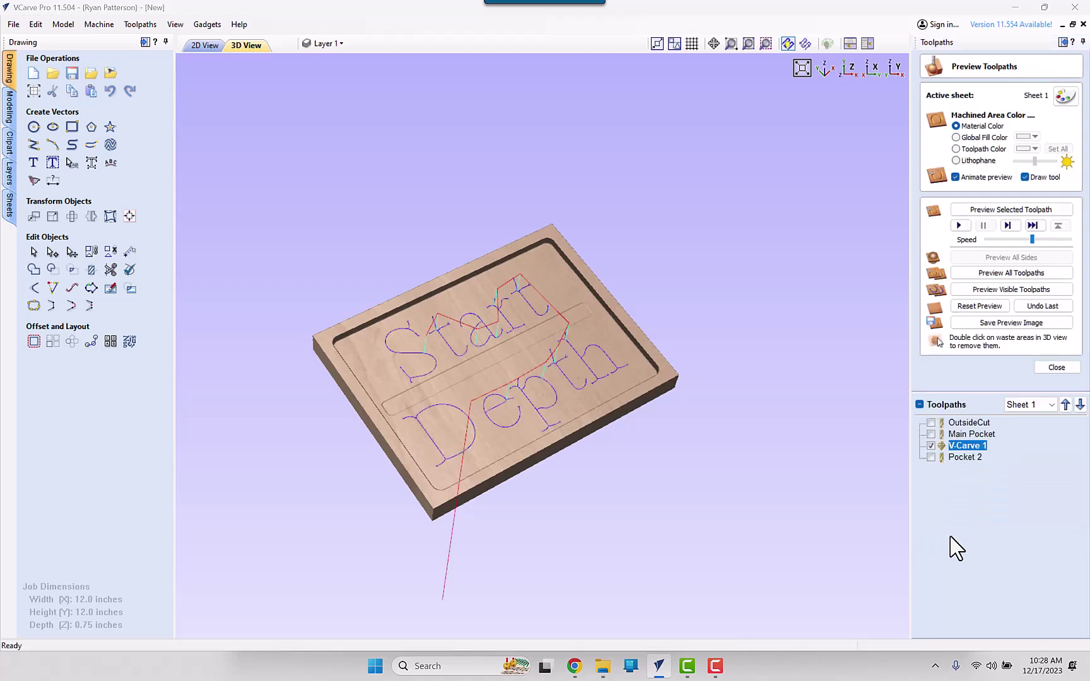
Hide V-Carve 1 and recalculate Pocket 2 with 0.125 cut depth and 0.25 start depth
{"action": "left_click", "coordinate": [932, 446]}
{"action": "double_click", "coordinate": [960, 458]}
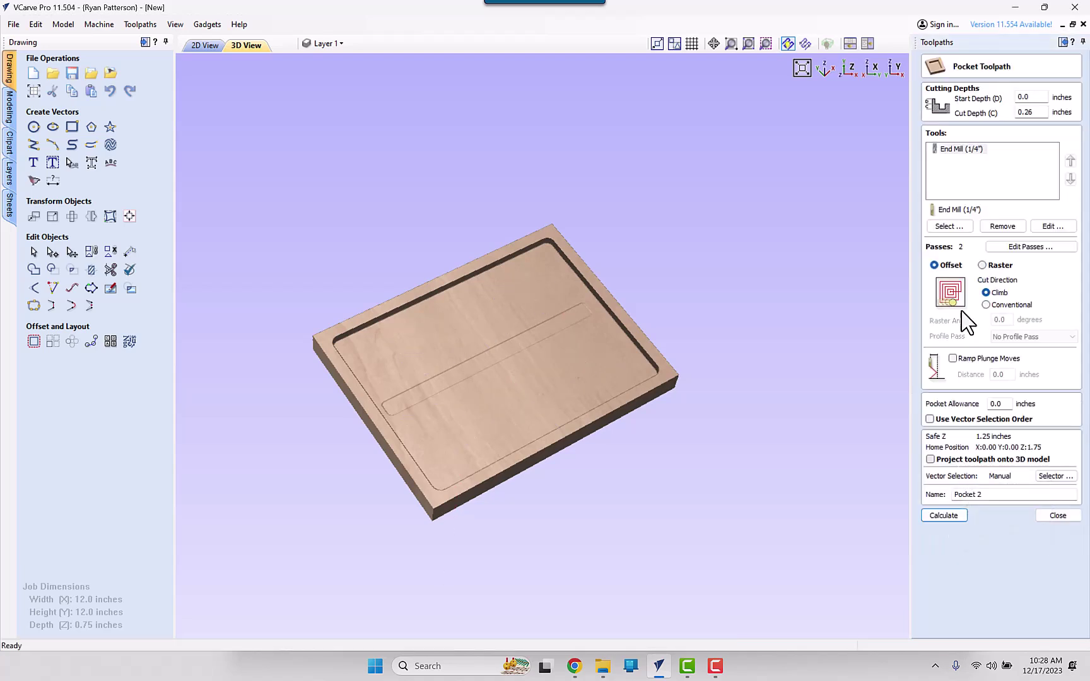
{"action": "left_click_drag", "start_coordinate": [1028, 97], "coordinate": [1012, 98]}
{"action": "left_click_drag", "start_coordinate": [1039, 117], "coordinate": [1002, 123]}
{"action": "type", "text": ".125"}
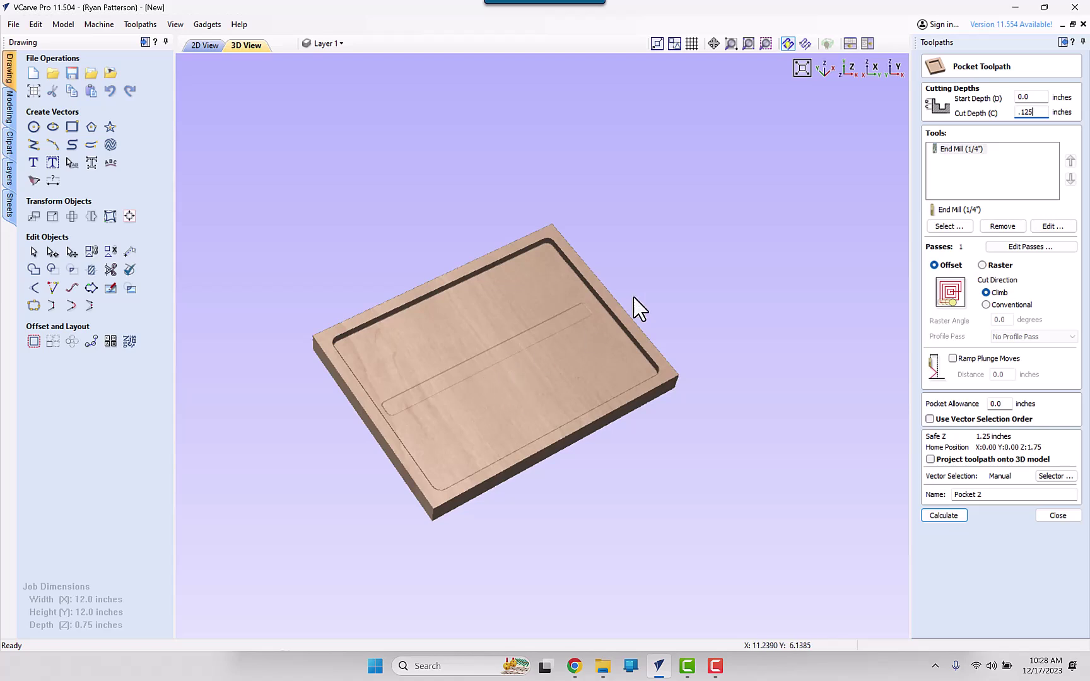
{"action": "double_click", "coordinate": [1038, 97]}
{"action": "type", "text": ".25"}
{"action": "left_click", "coordinate": [944, 515]}
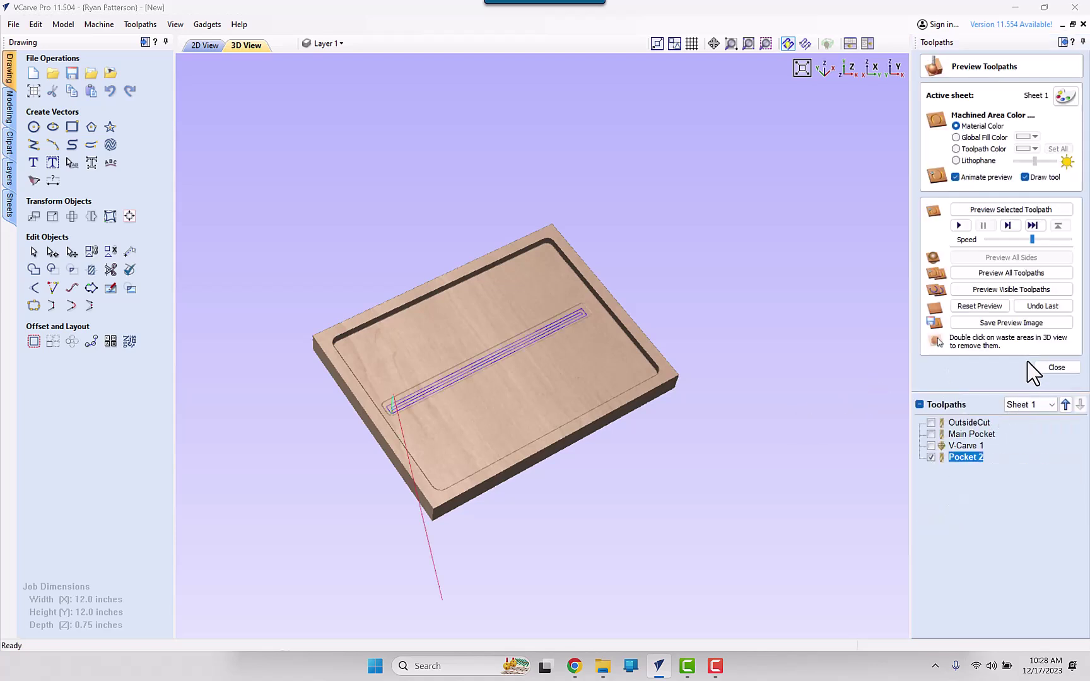
Preview all toolpaths at higher speed and zoom in on the carved text and slot
{"action": "left_click", "coordinate": [1029, 273]}
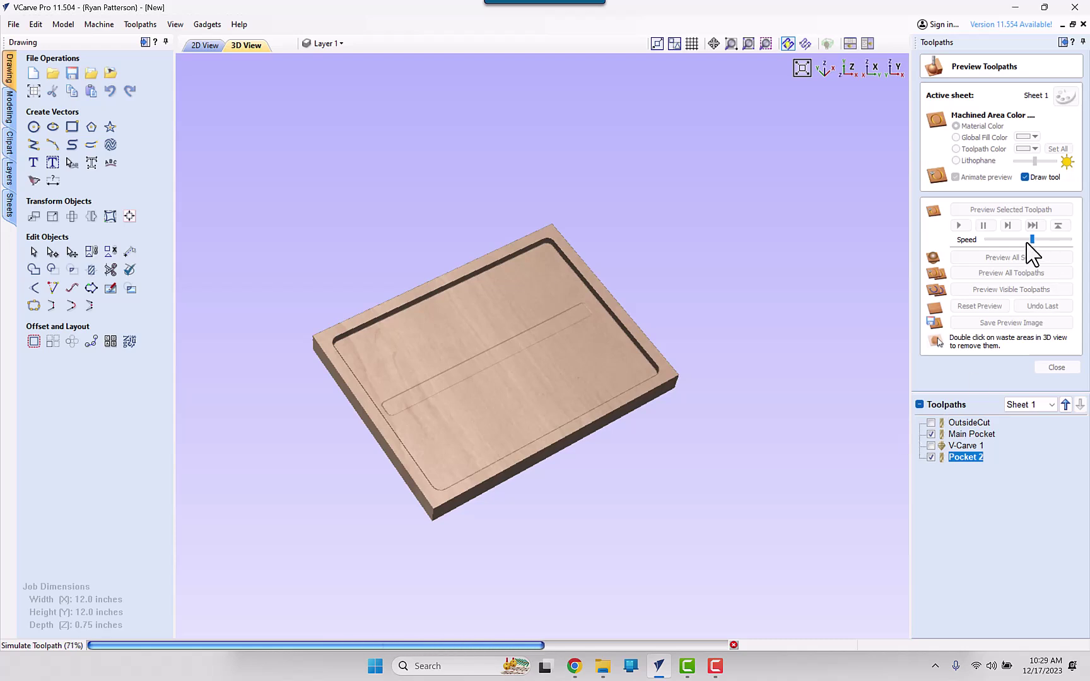
{"action": "left_click_drag", "start_coordinate": [1032, 240], "coordinate": [1073, 250]}
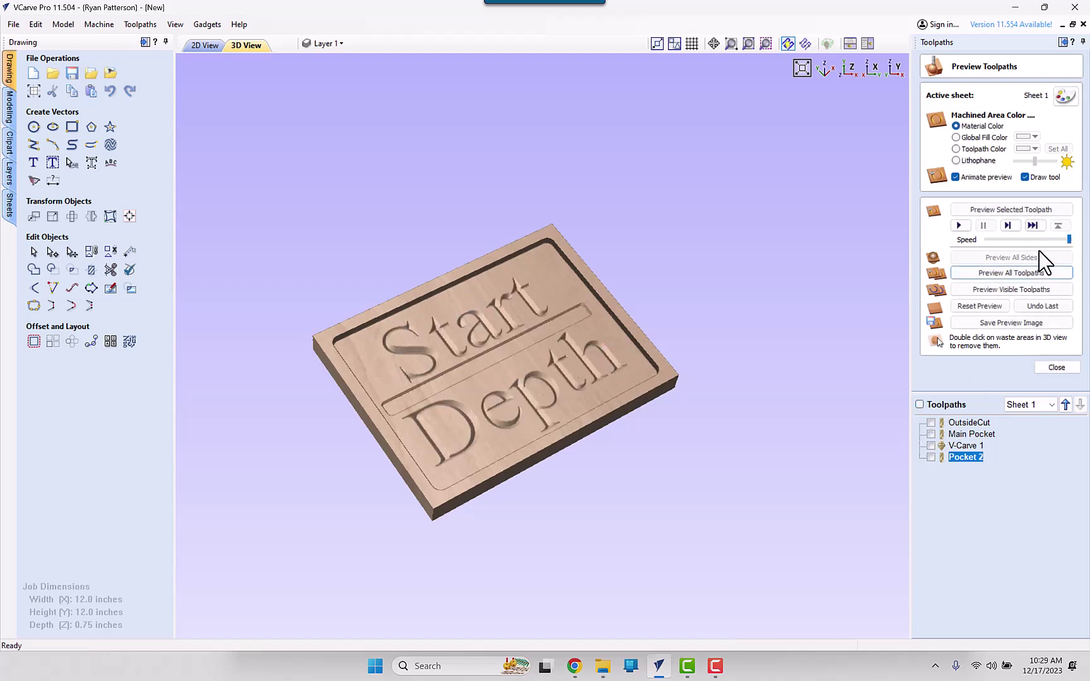
{"action": "scroll", "coordinate": [551, 406], "scroll_direction": "up", "scroll_amount": 2}
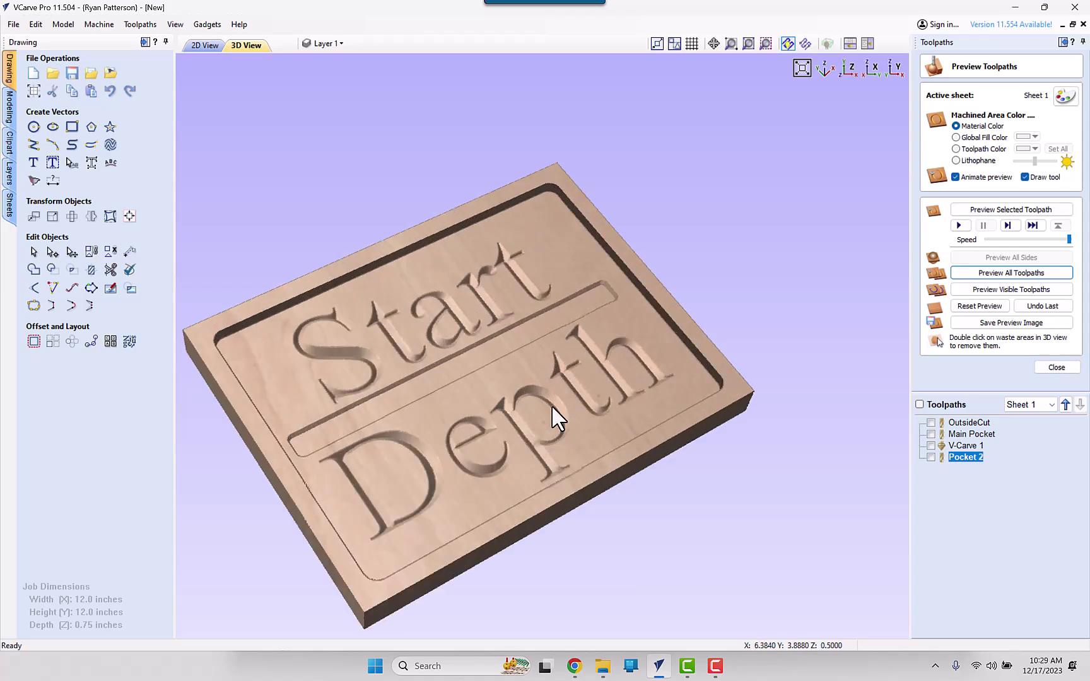
{"action": "middle_click_drag", "start_coordinate": [626, 378], "coordinate": [625, 395]}
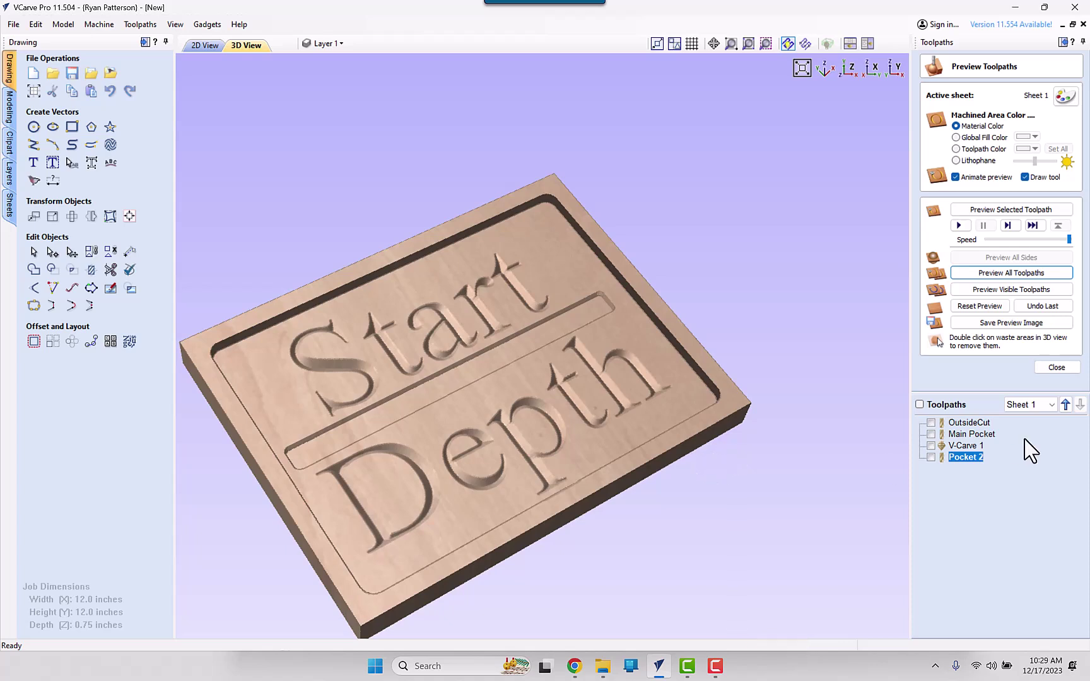
Reset the preview and simulate only the V-Carve 1 text and Pocket 2 slot
{"action": "left_click", "coordinate": [984, 306]}
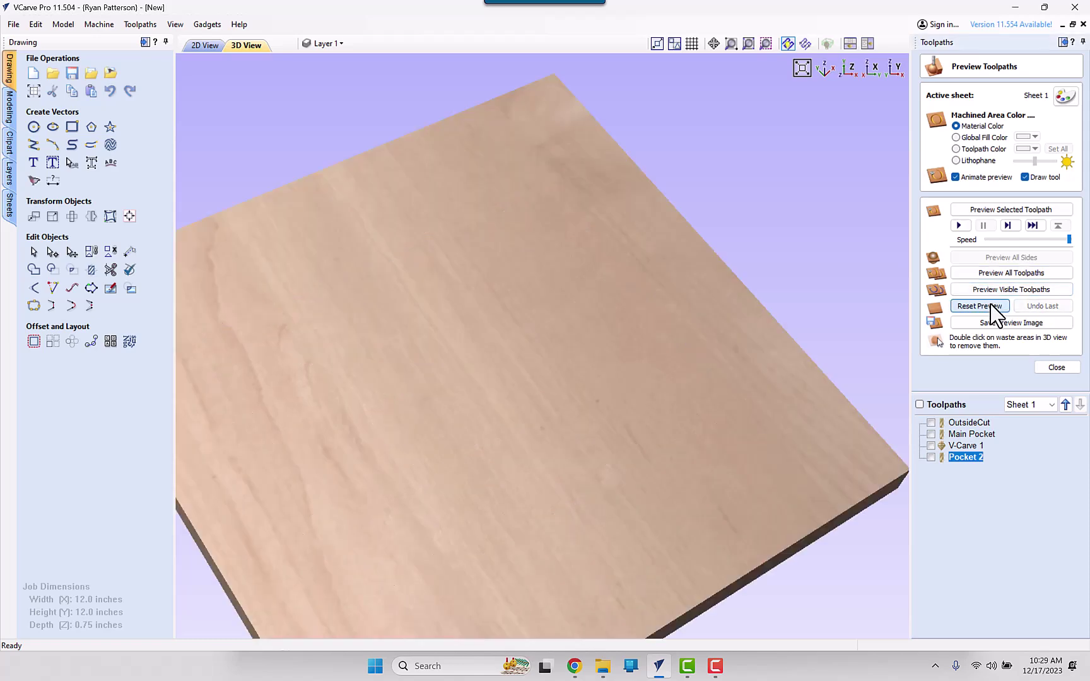
{"action": "scroll", "coordinate": [608, 364], "scroll_direction": "down", "scroll_amount": 2}
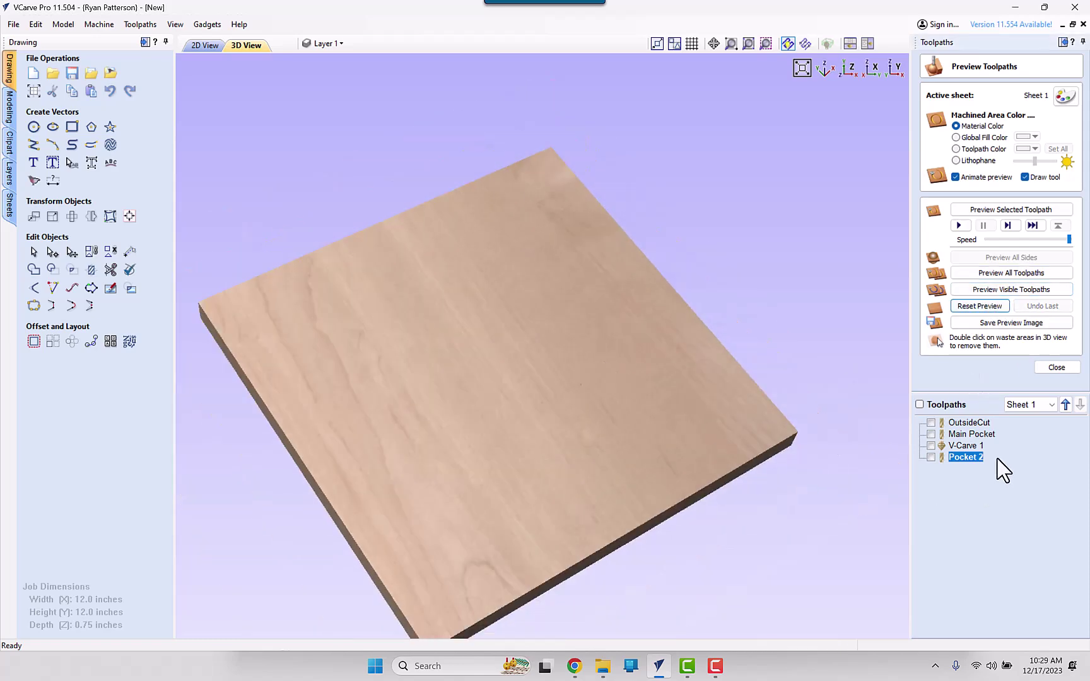
{"action": "left_click", "coordinate": [932, 458]}
{"action": "left_click", "coordinate": [931, 446]}
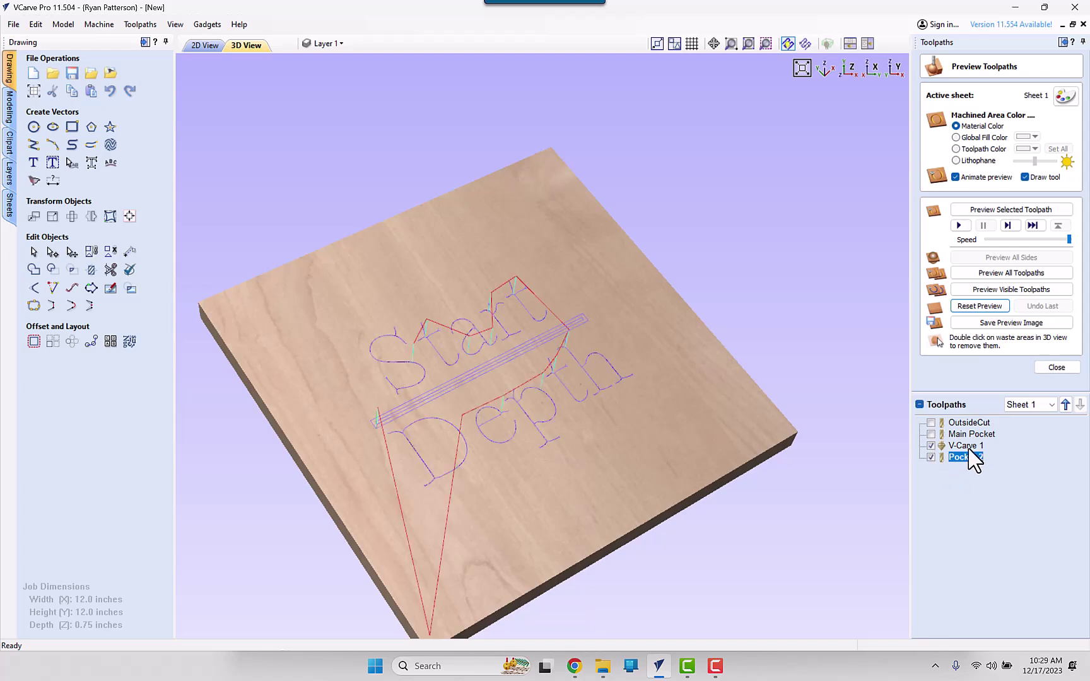
{"action": "mouse_move", "coordinate": [969, 459]}
{"action": "left_click", "coordinate": [994, 291]}
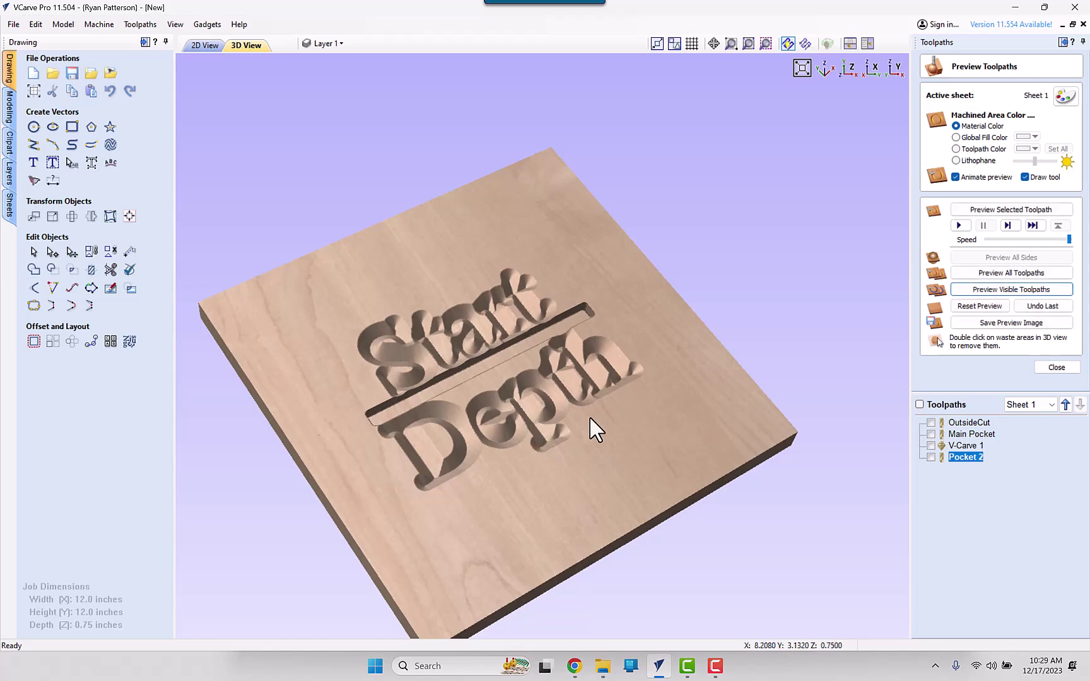
{"action": "scroll", "coordinate": [591, 433], "scroll_direction": "up", "scroll_amount": 3}
{"action": "scroll", "coordinate": [591, 434], "scroll_direction": "down", "scroll_amount": 2}
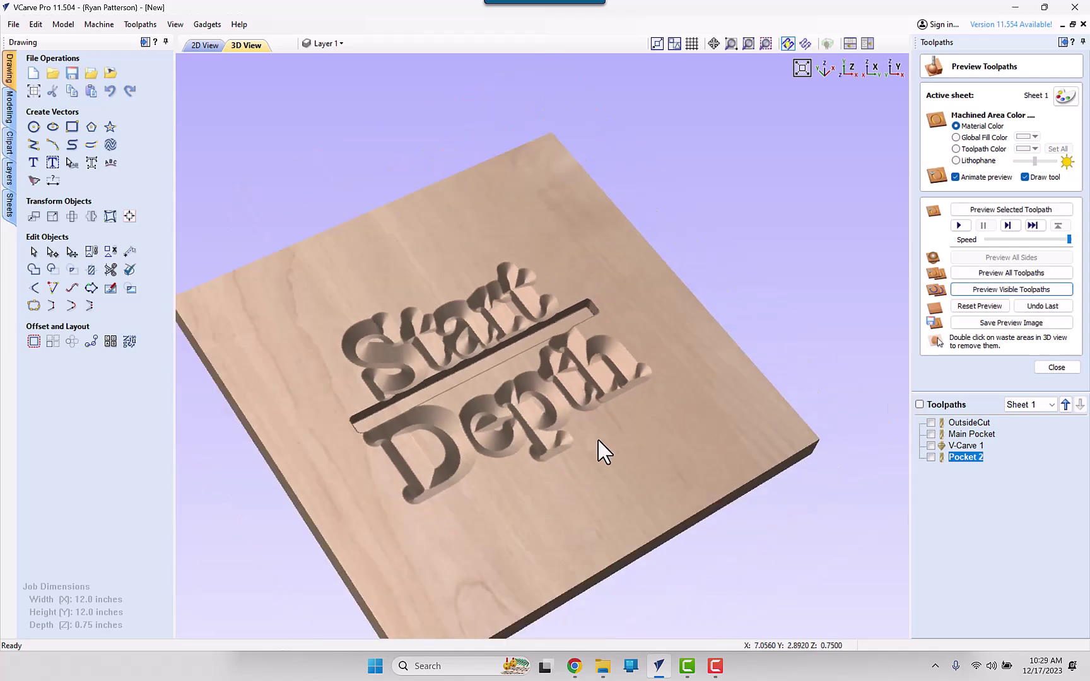
{"action": "left_click_drag", "start_coordinate": [599, 455], "coordinate": [580, 474]}
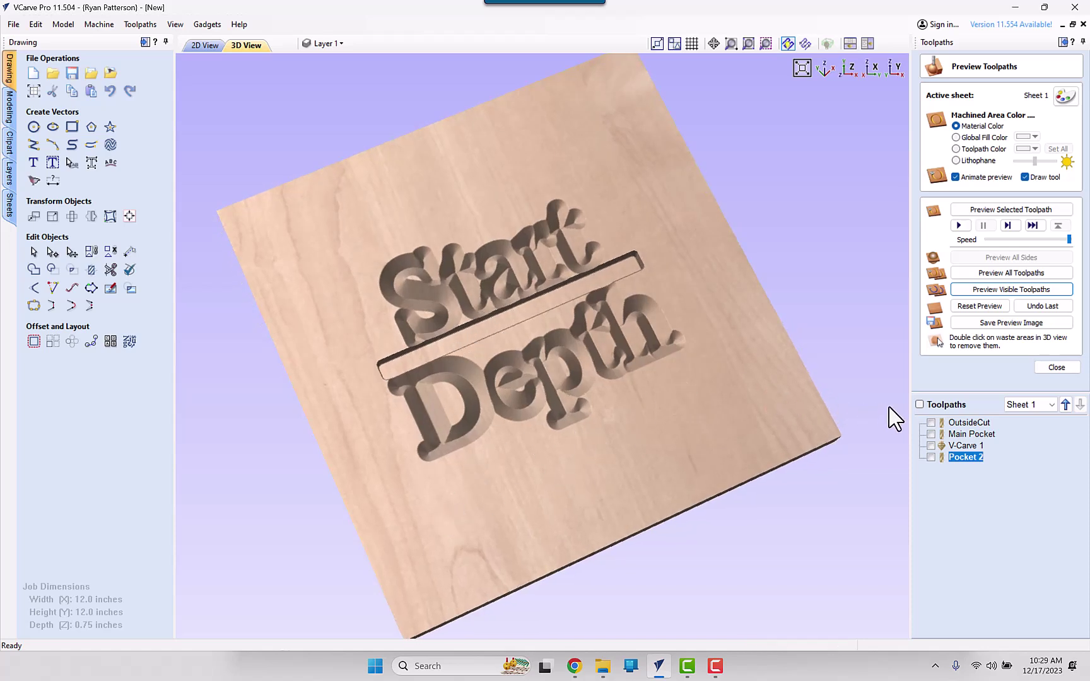
Simulate Main Pocket at slower speed over the text, then open V-Carve 1's settings
{"action": "left_click", "coordinate": [932, 435]}
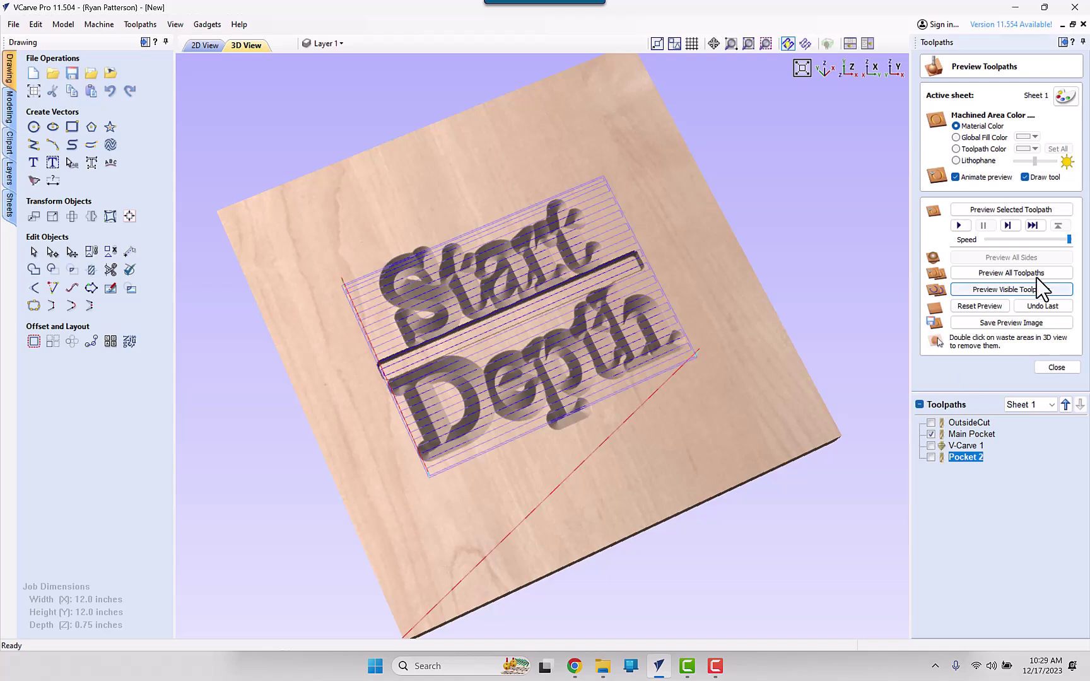
{"action": "left_click_drag", "start_coordinate": [1072, 238], "coordinate": [1023, 240]}
{"action": "left_click", "coordinate": [960, 226]}
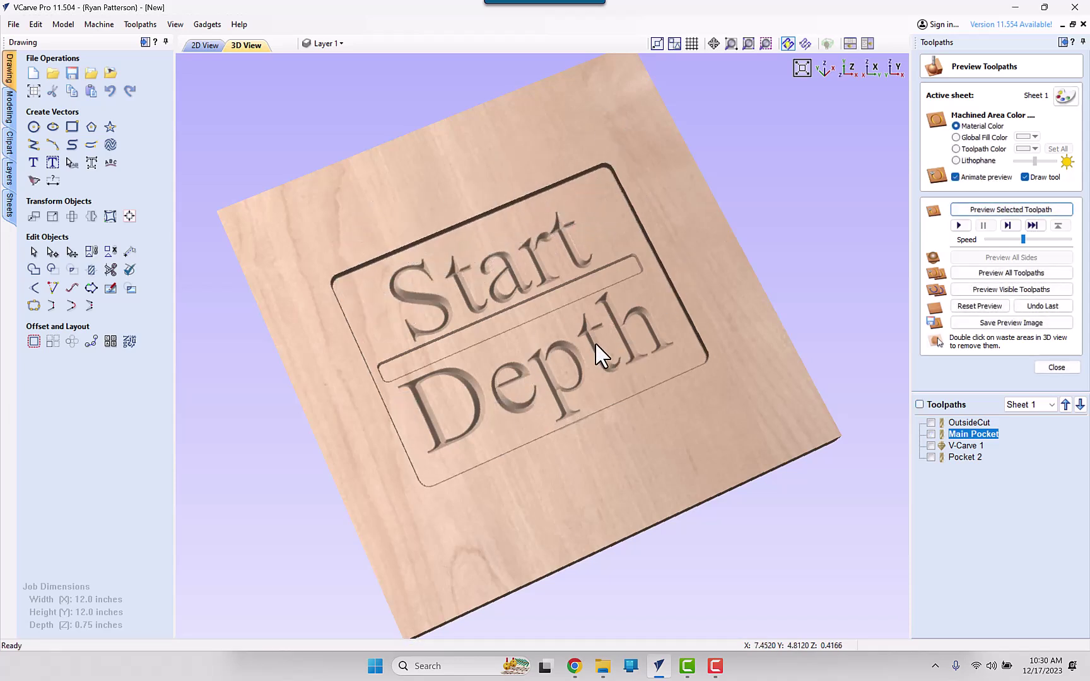
{"action": "double_click", "coordinate": [966, 444]}
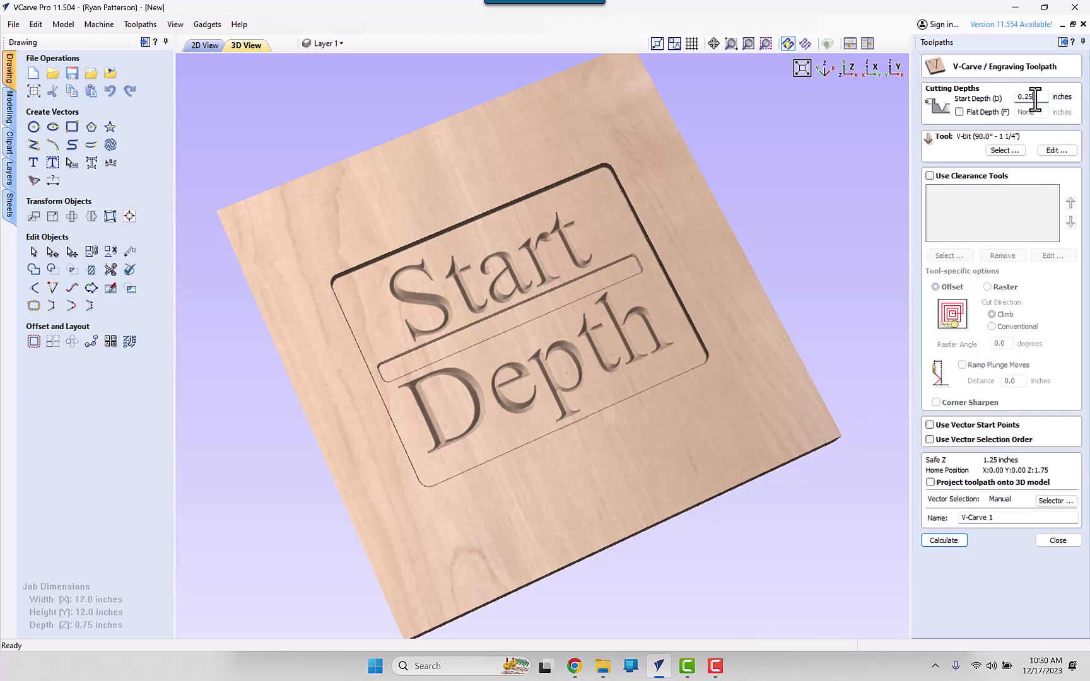